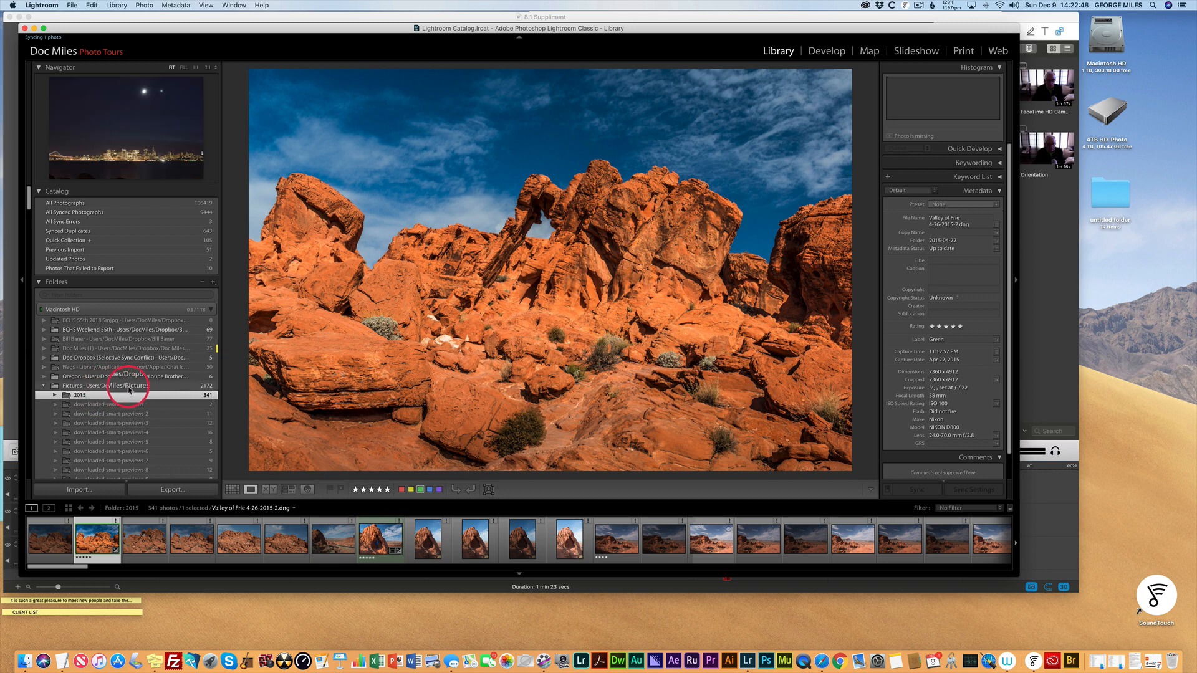
- Add a yellow color label to the 2015 folder under Pictures
{"action": "right_click", "coordinate": [210, 398]}
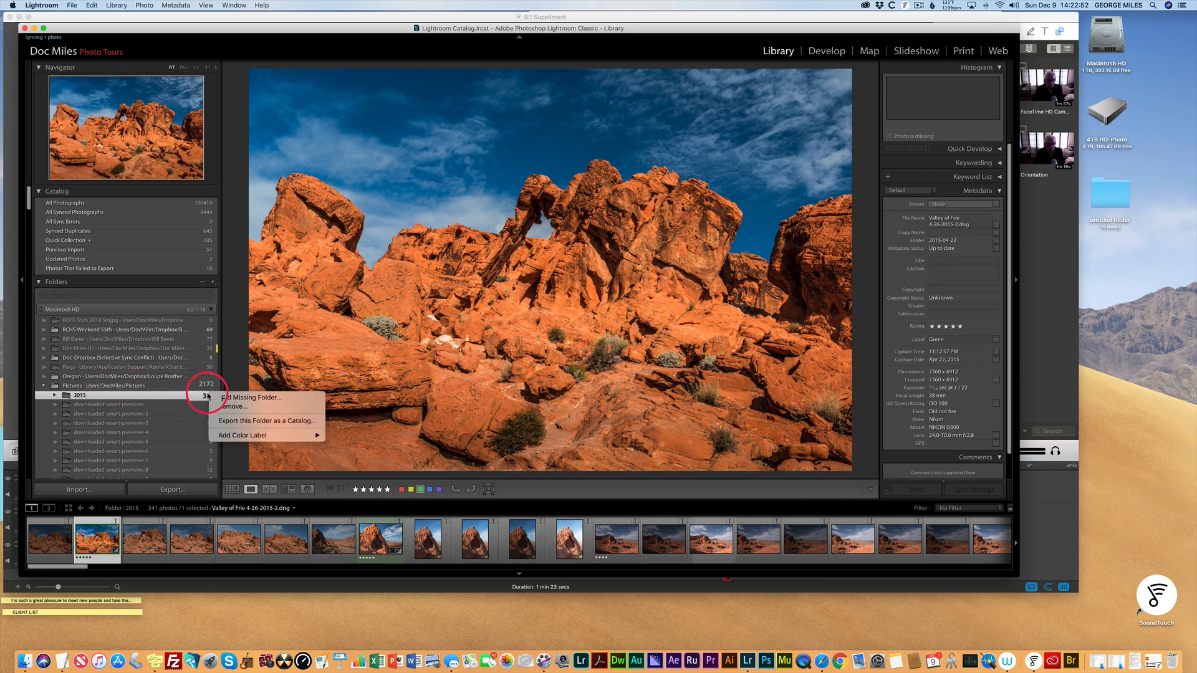
{"action": "mouse_move", "coordinate": [268, 436]}
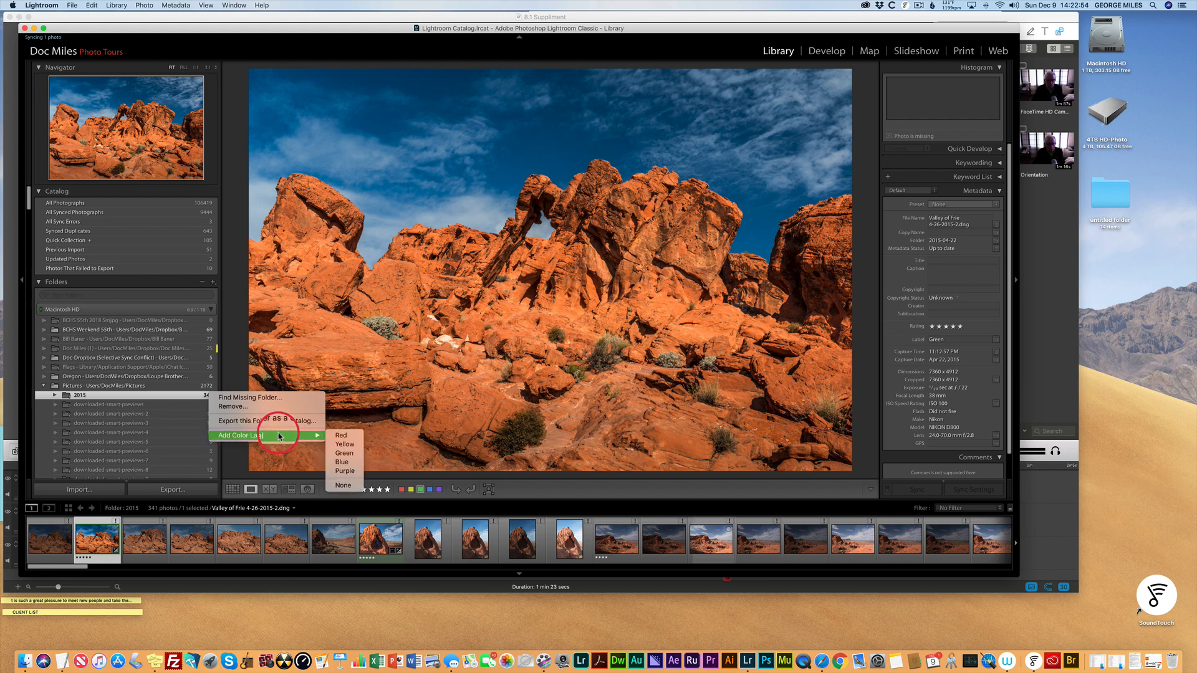
{"action": "left_click", "coordinate": [346, 445]}
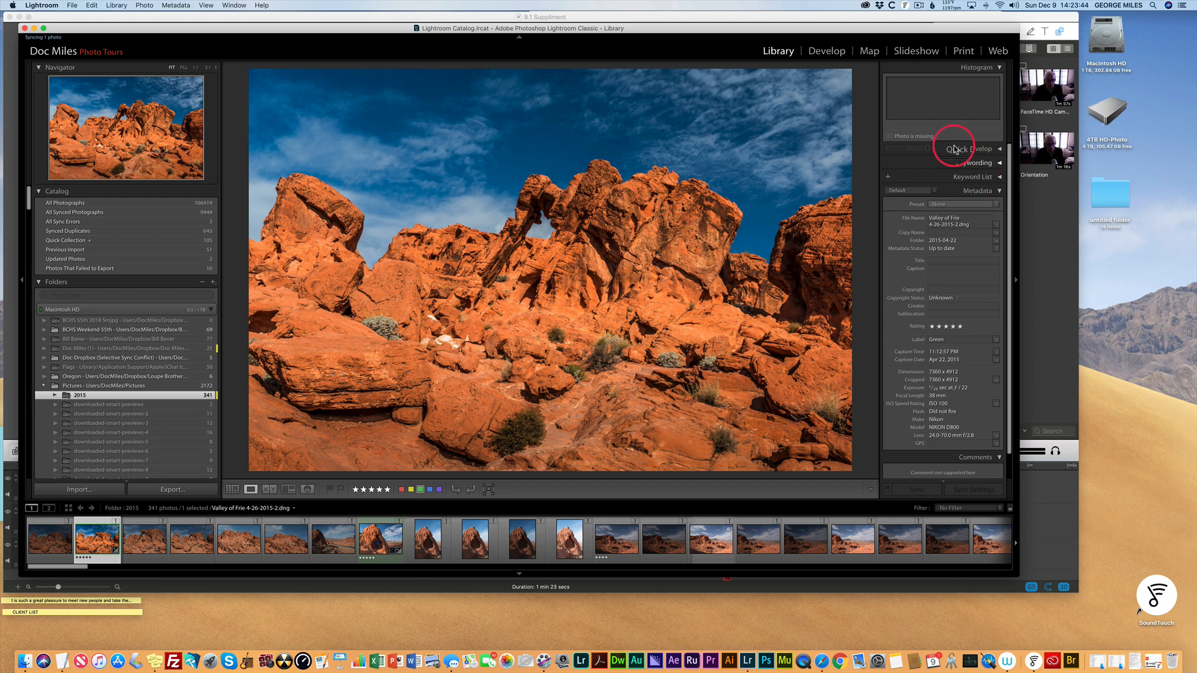
- Switch to the Develop module and collapse the Basic, Detail, Lens Corrections and HSL/Color panels
{"action": "left_click", "coordinate": [830, 52]}
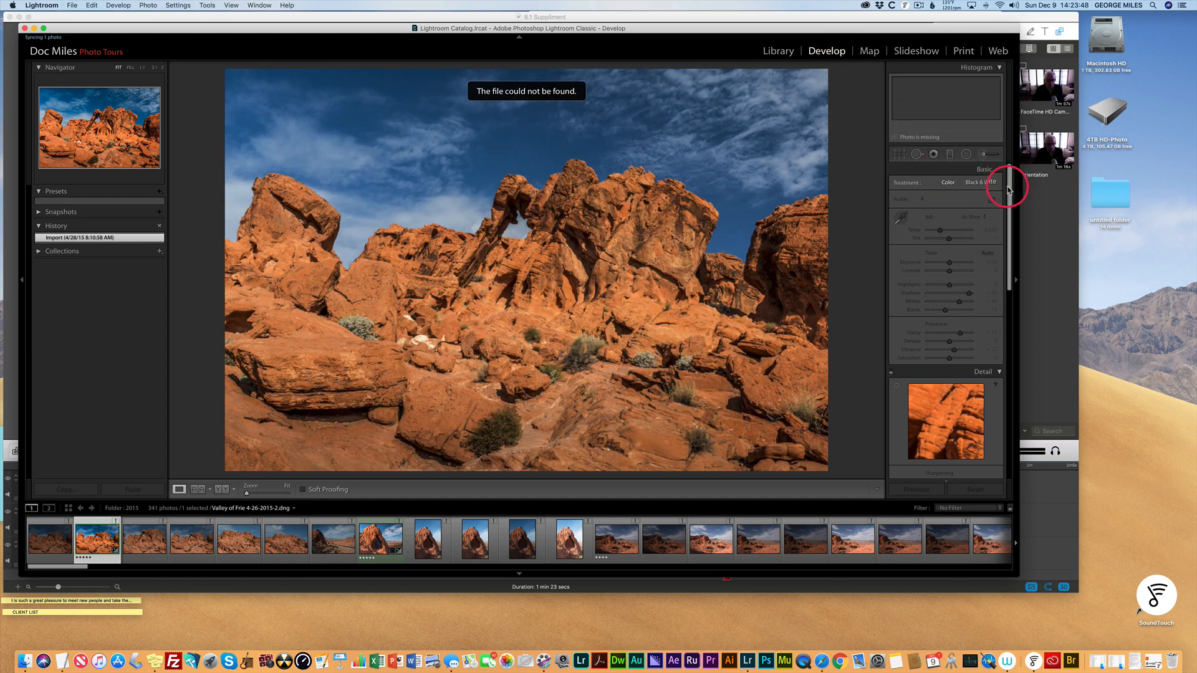
{"action": "left_click", "coordinate": [999, 169]}
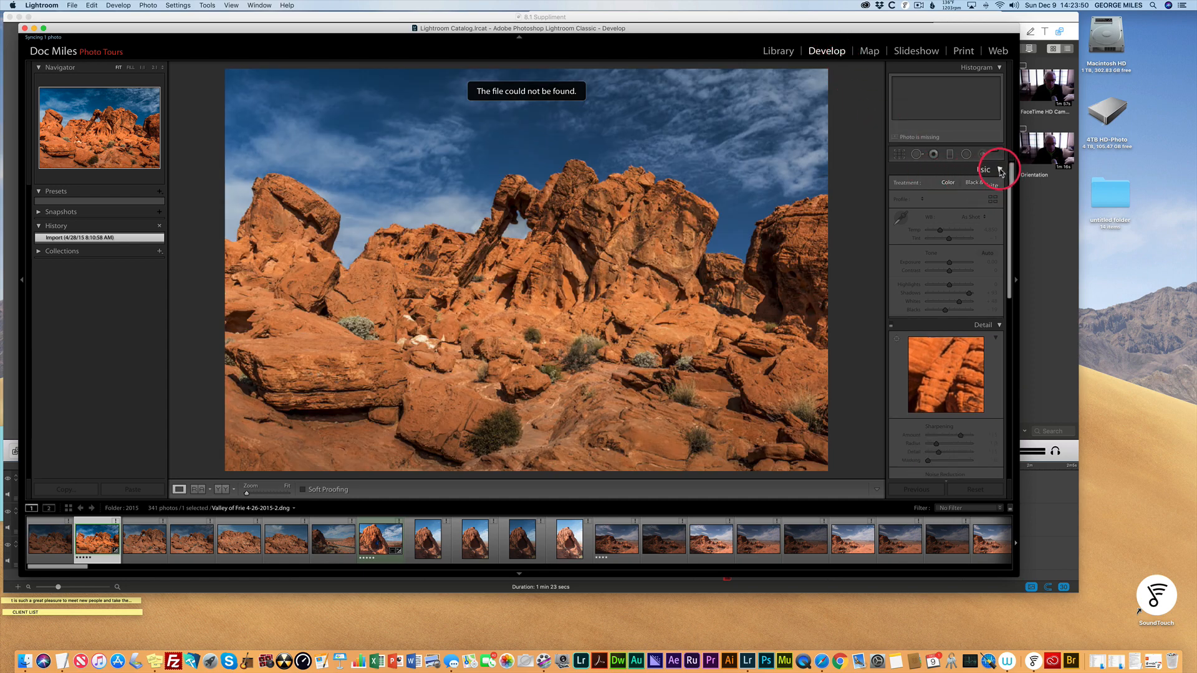
{"action": "left_click", "coordinate": [1000, 183]}
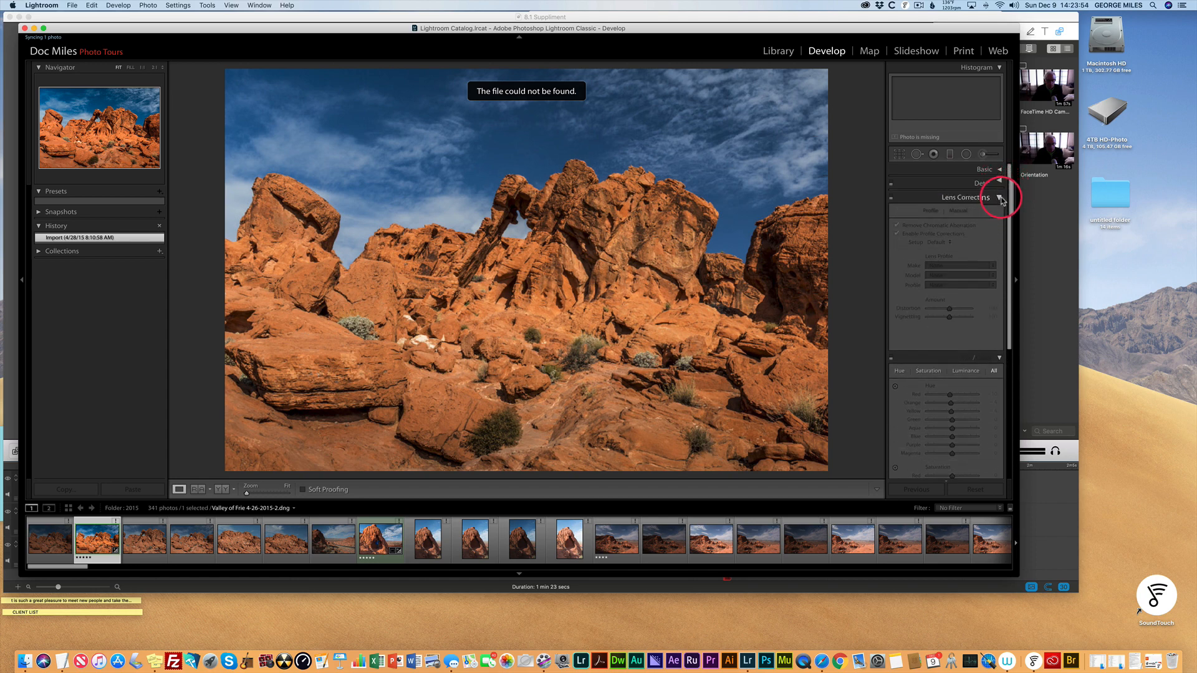
{"action": "left_click", "coordinate": [1000, 212]}
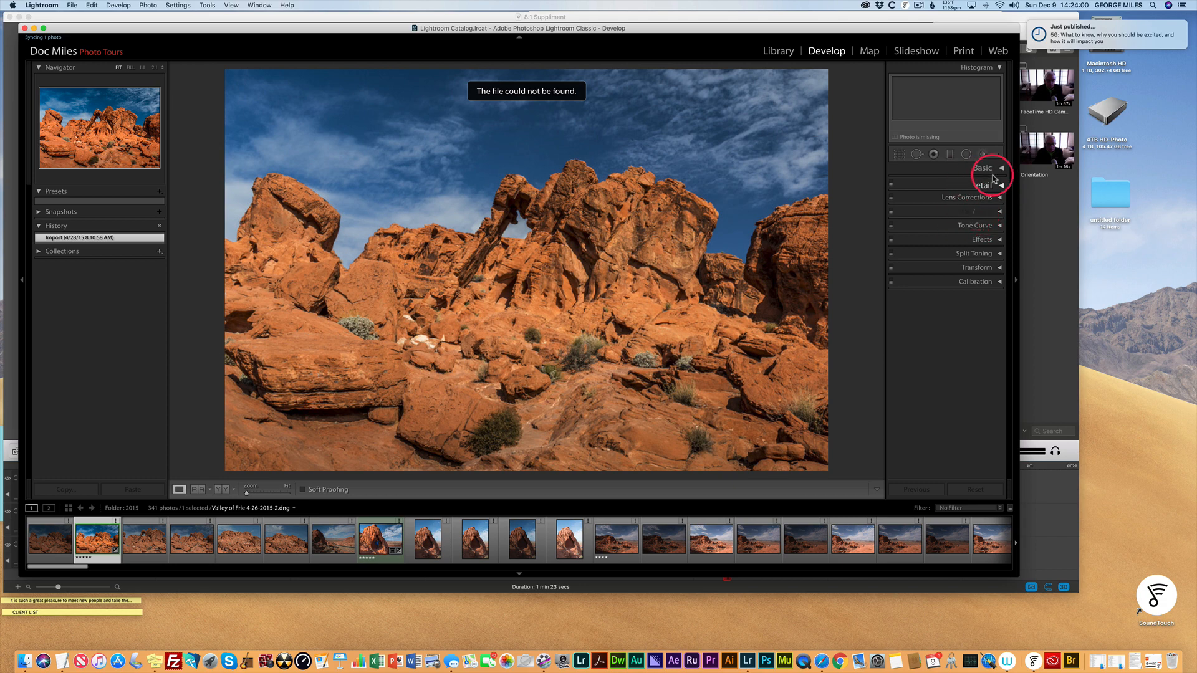
- Customize the Develop panel order so that Effects sits between Detail and Lens Corrections, and save the new order
{"action": "right_click", "coordinate": [932, 172]}
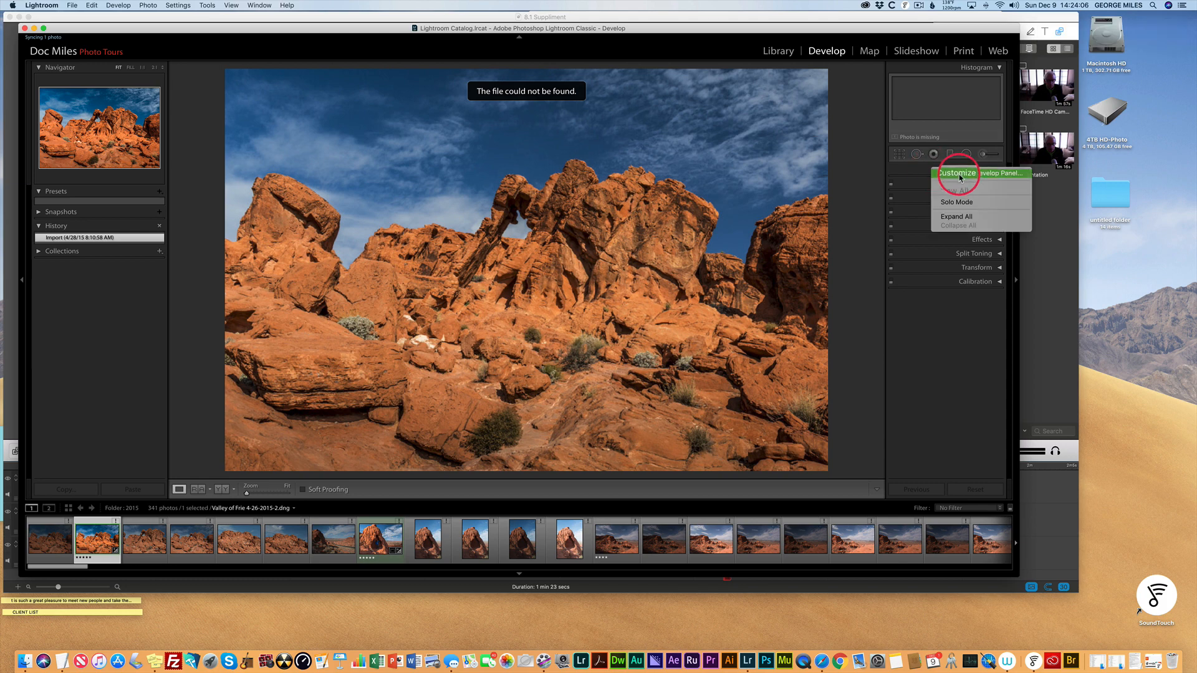
{"action": "left_click", "coordinate": [960, 175]}
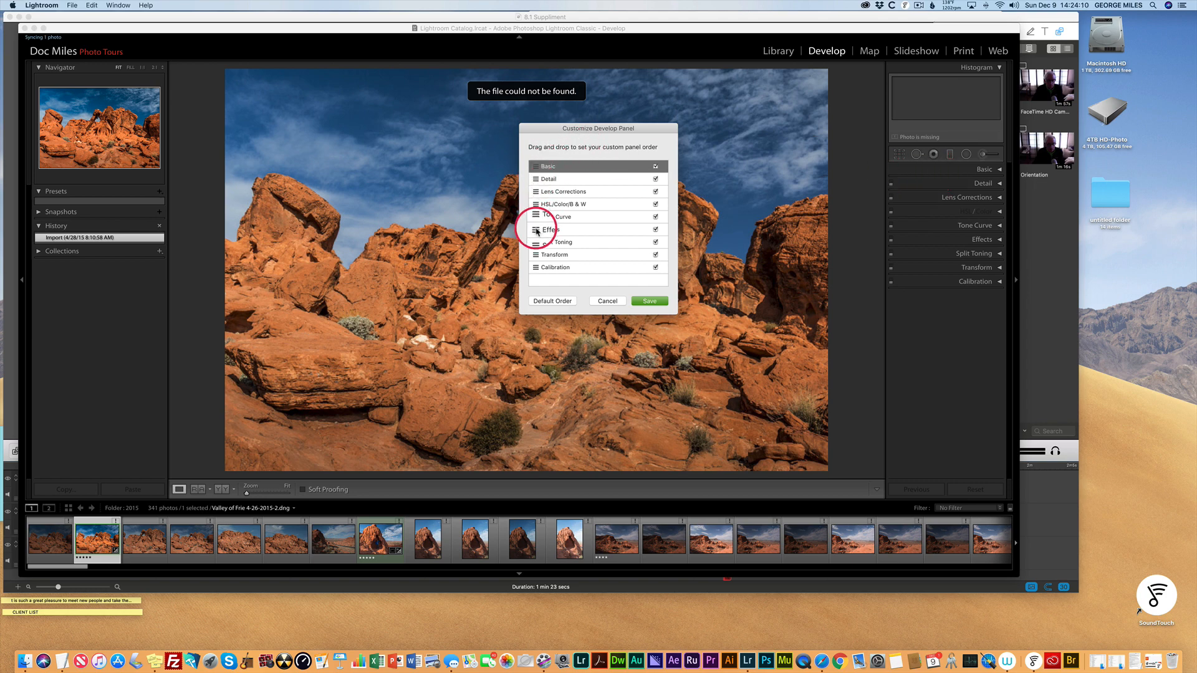
{"action": "mouse_move", "coordinate": [537, 232]}
{"action": "left_mouse_down"}
{"action": "mouse_move", "coordinate": [532, 177]}
{"action": "mouse_move", "coordinate": [555, 203]}
{"action": "mouse_move", "coordinate": [537, 175]}
{"action": "mouse_move", "coordinate": [539, 236]}
{"action": "left_mouse_up"}
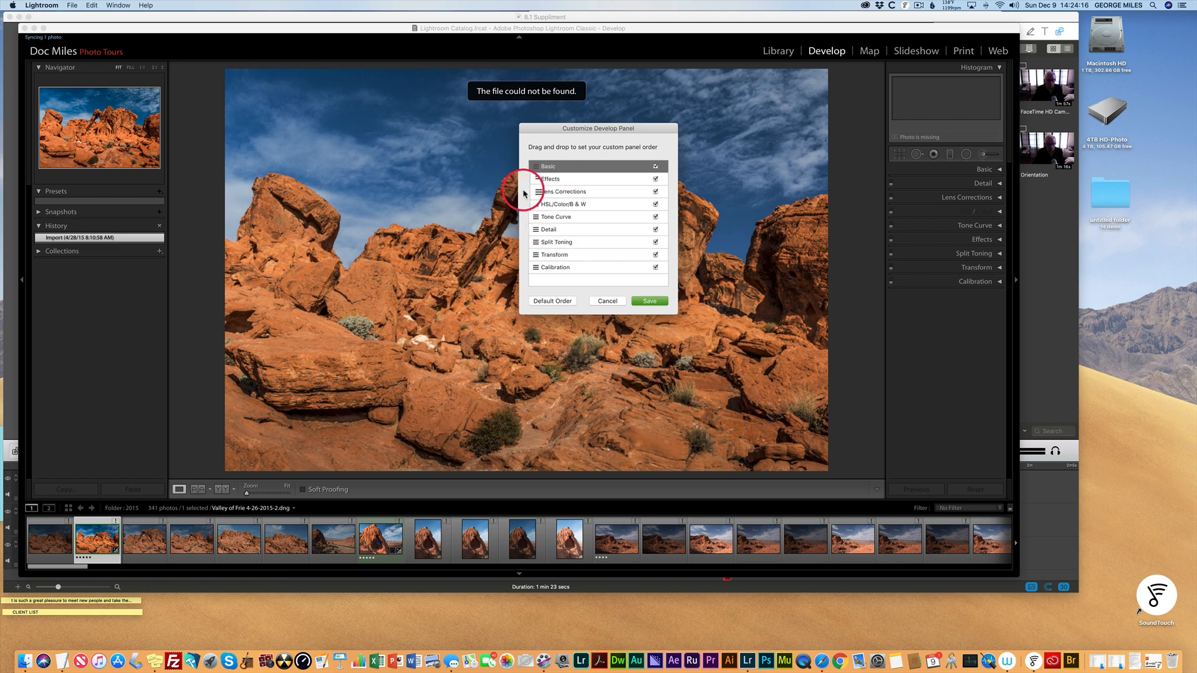
{"action": "left_click", "coordinate": [650, 301]}
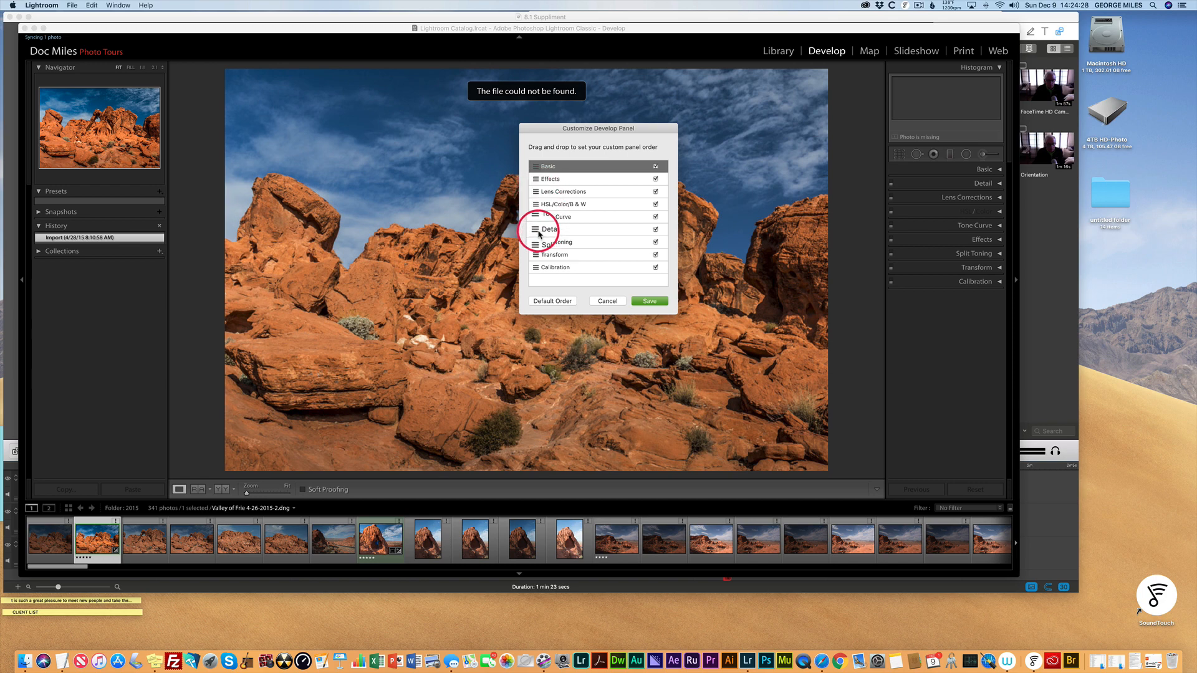
{"action": "left_click_drag", "start_coordinate": [536, 231], "coordinate": [536, 182]}
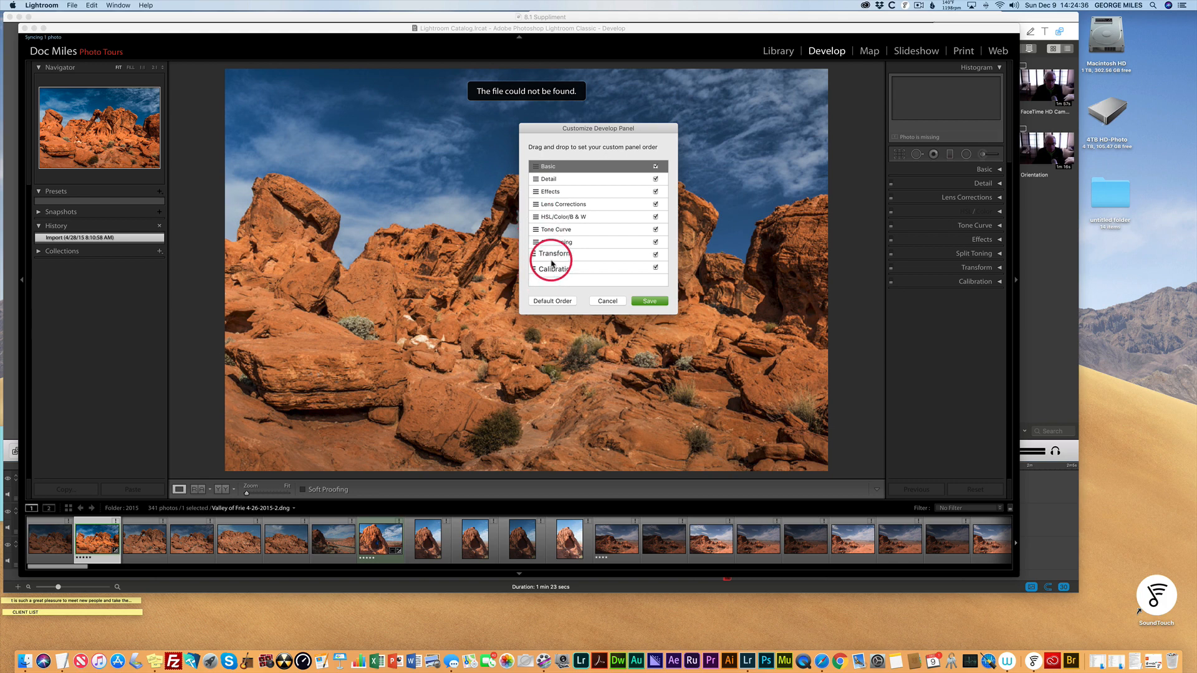
{"action": "left_click", "coordinate": [652, 301]}
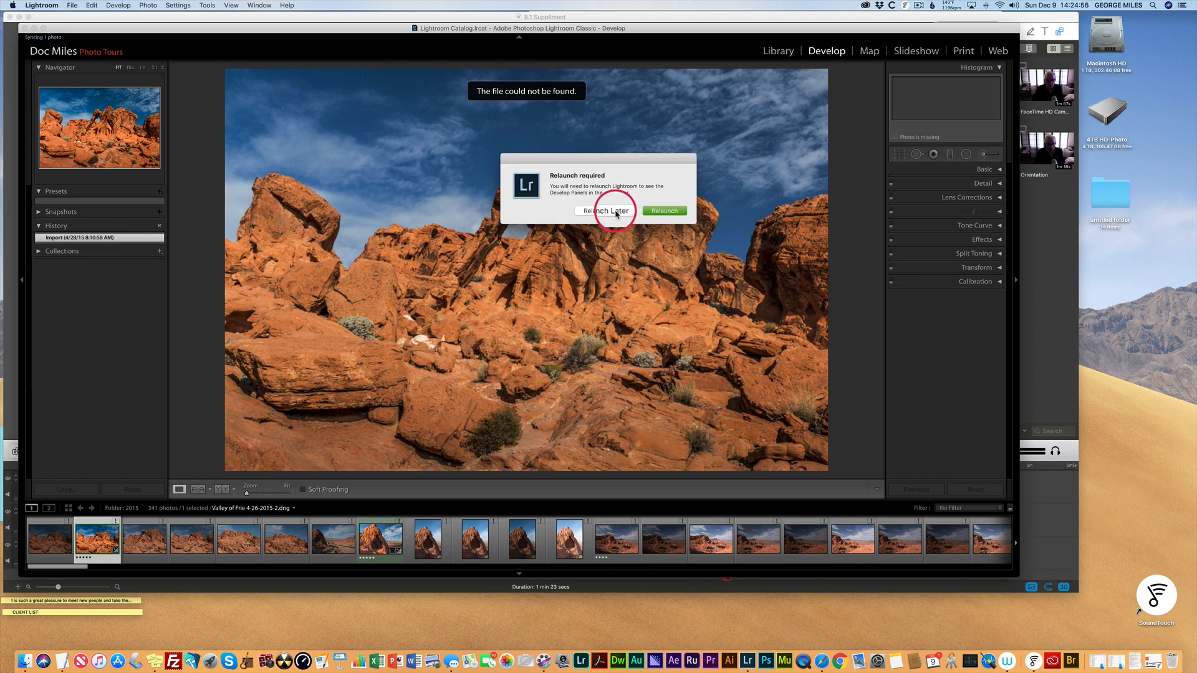
- Try to relaunch the program to apply the new panel order, but cancel the shutdown
{"action": "left_click", "coordinate": [661, 212]}
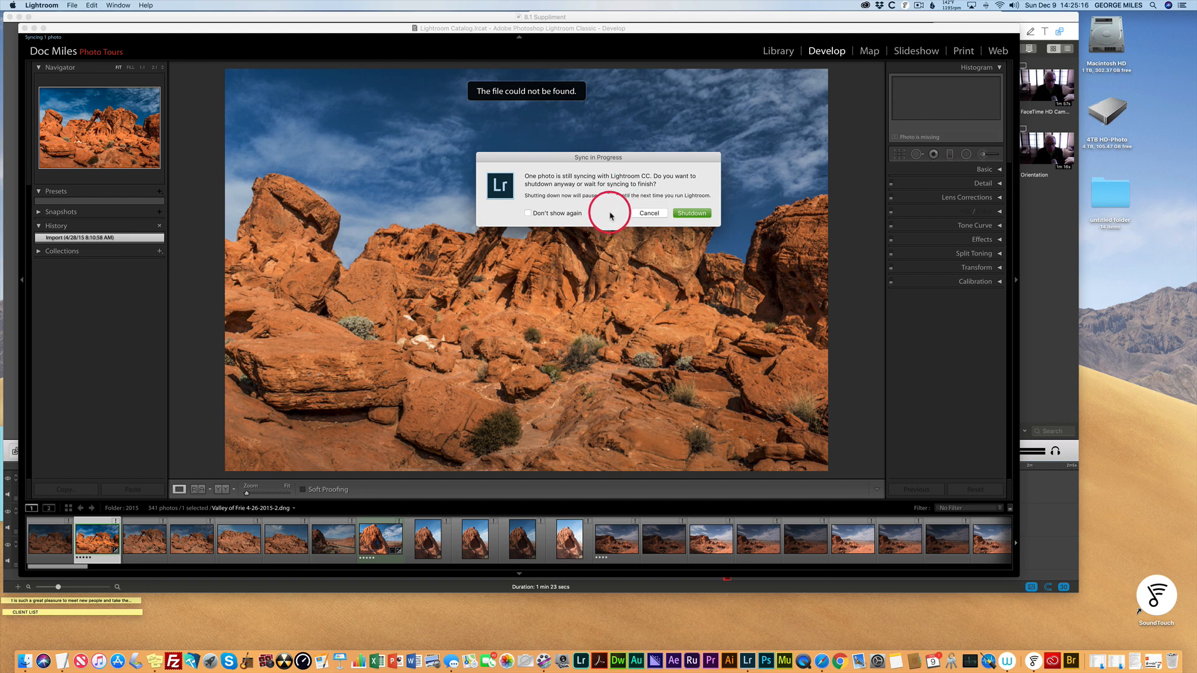
{"action": "left_click", "coordinate": [649, 214]}
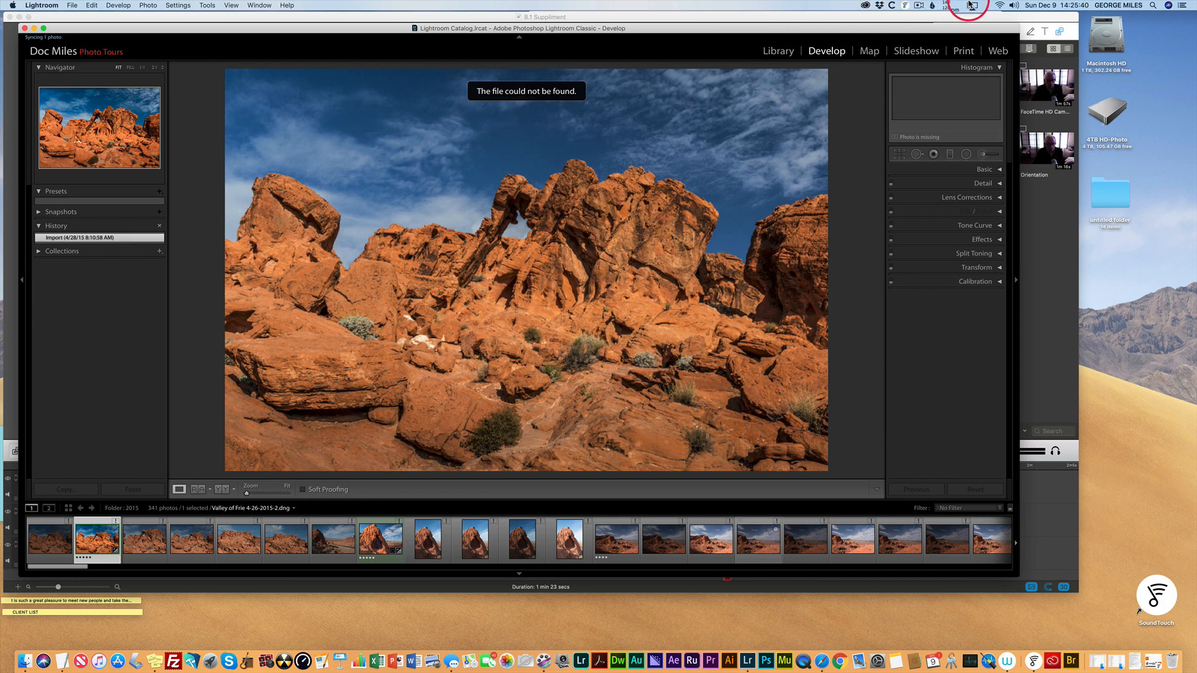
{"action": "left_click", "coordinate": [920, 7]}
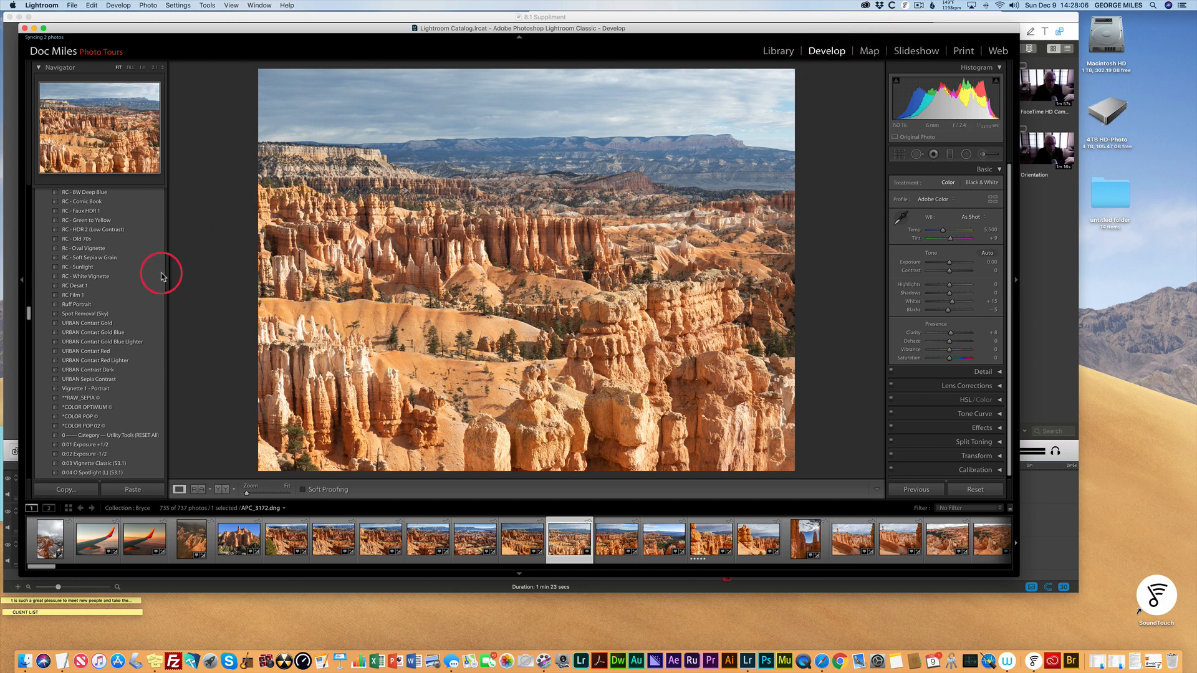
{"action": "left_click", "coordinate": [91, 305]}
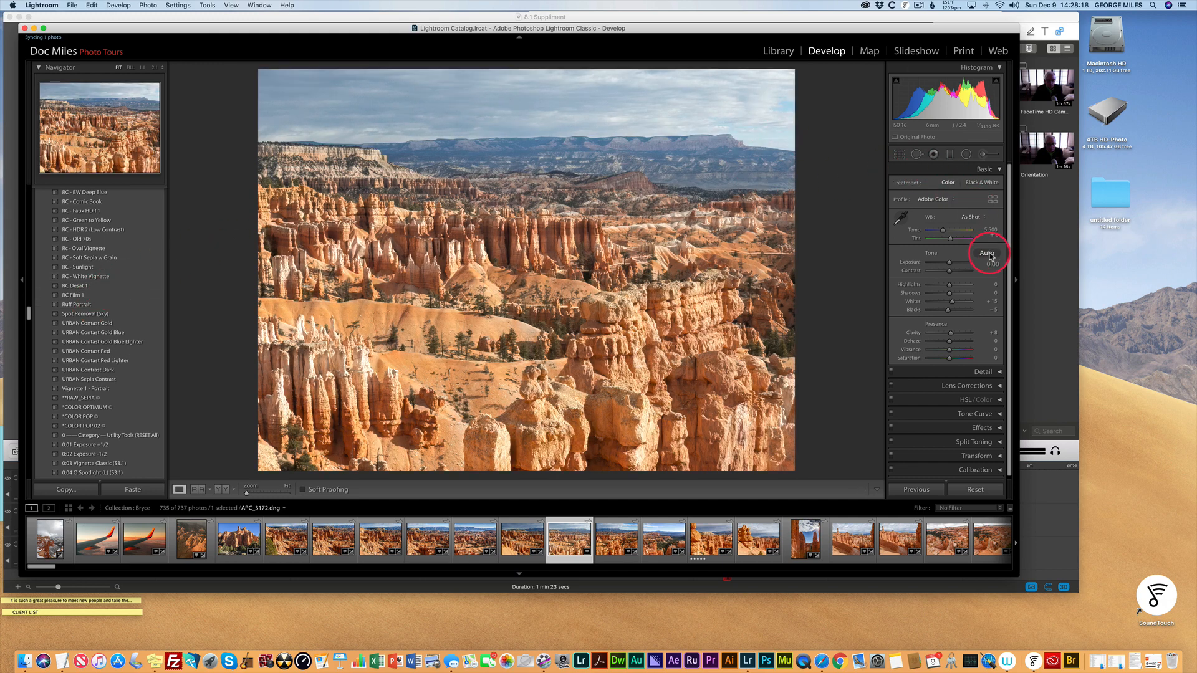
- Set the canyon photo's Exposure to -2.25, Highlights +99, Shadows +100, Whites +64, Blacks -50, Clarity +54 and Dehaze -33
{"action": "left_click_drag", "start_coordinate": [950, 265], "coordinate": [971, 285]}
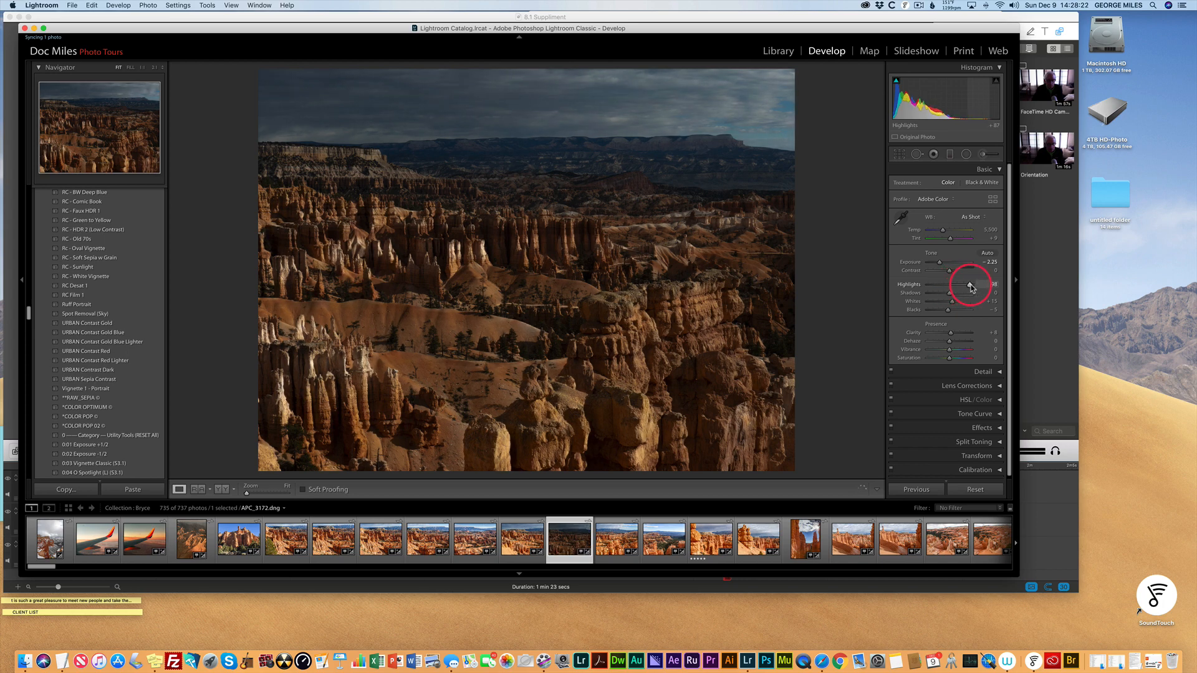
{"action": "left_click_drag", "start_coordinate": [971, 296], "coordinate": [941, 342]}
{"action": "left_click", "coordinate": [950, 337]}
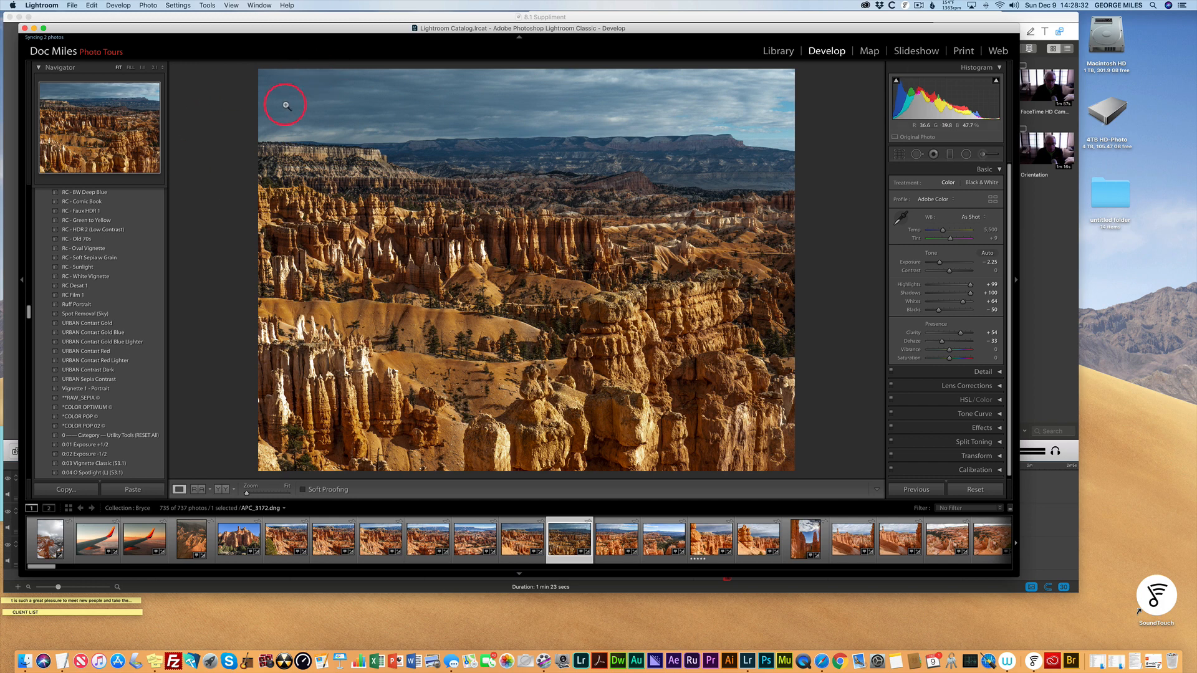
- Try to save the current adjustments as a user preset named Ruff Portrait, choose to rename the duplicate, and cancel the preset creation
{"action": "left_click", "coordinate": [123, 7]}
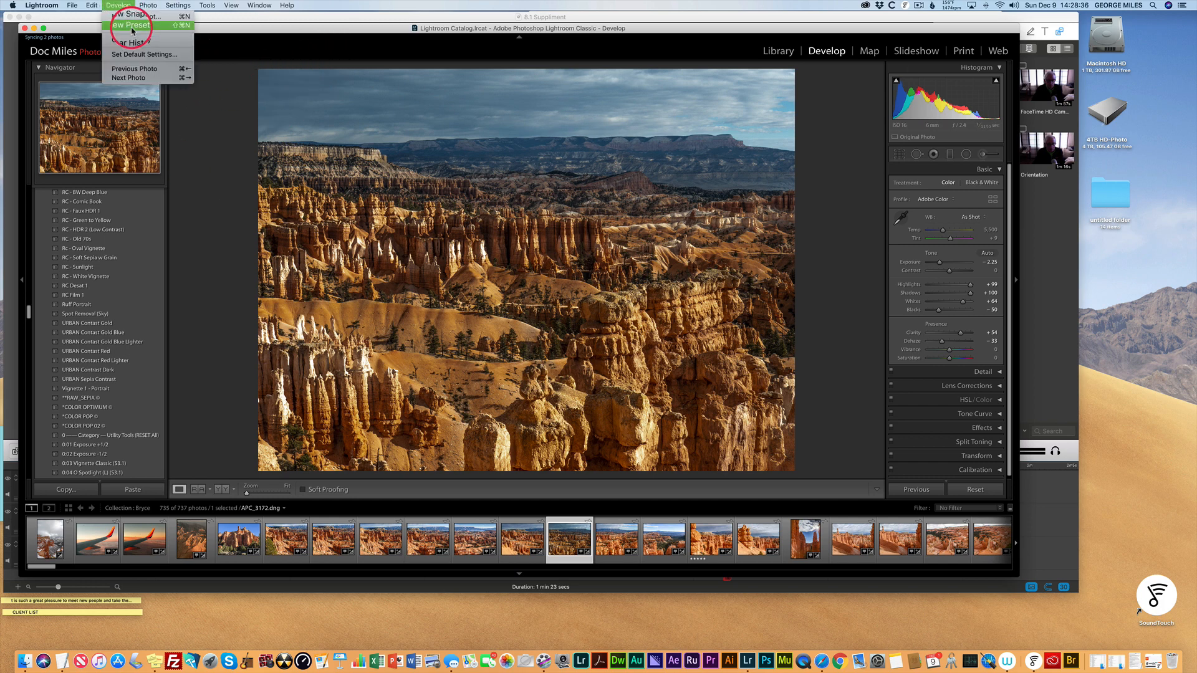
{"action": "left_click", "coordinate": [129, 25]}
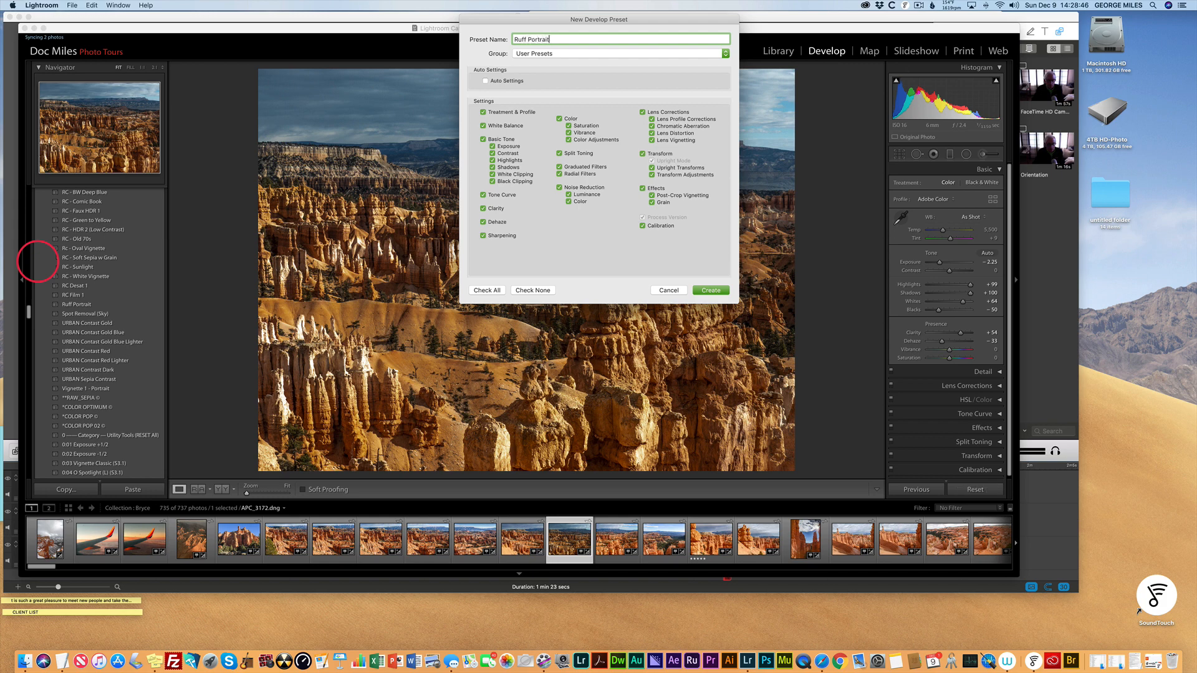
{"action": "left_click", "coordinate": [711, 291]}
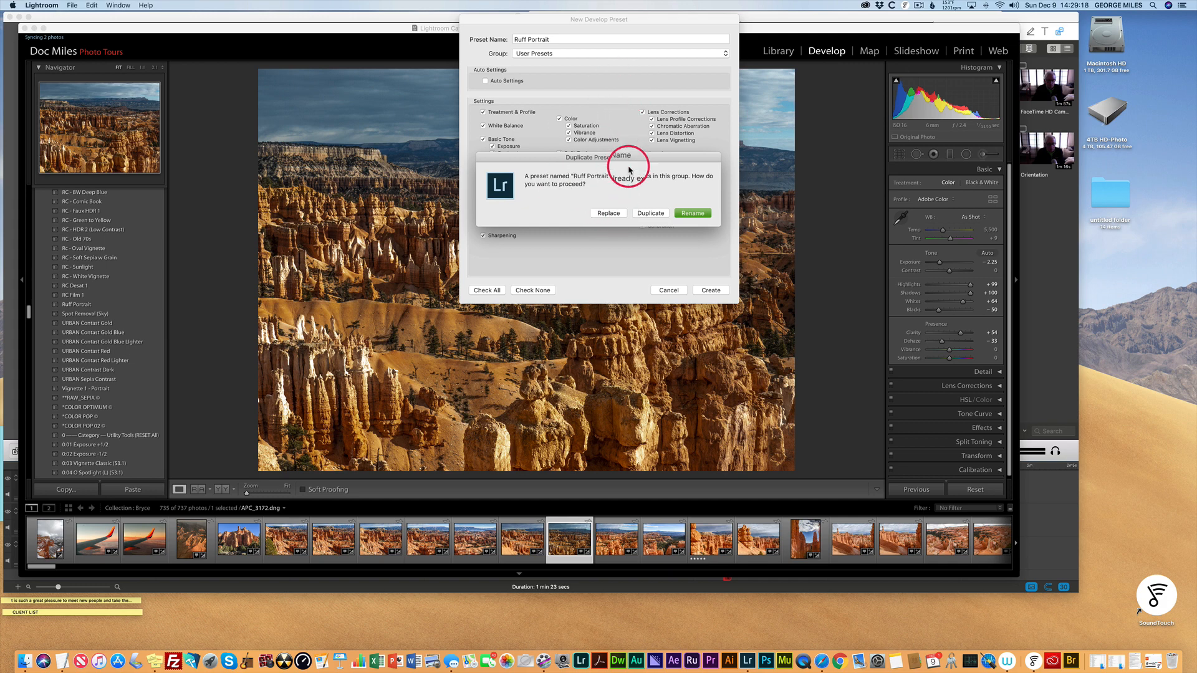
{"action": "left_click", "coordinate": [694, 214]}
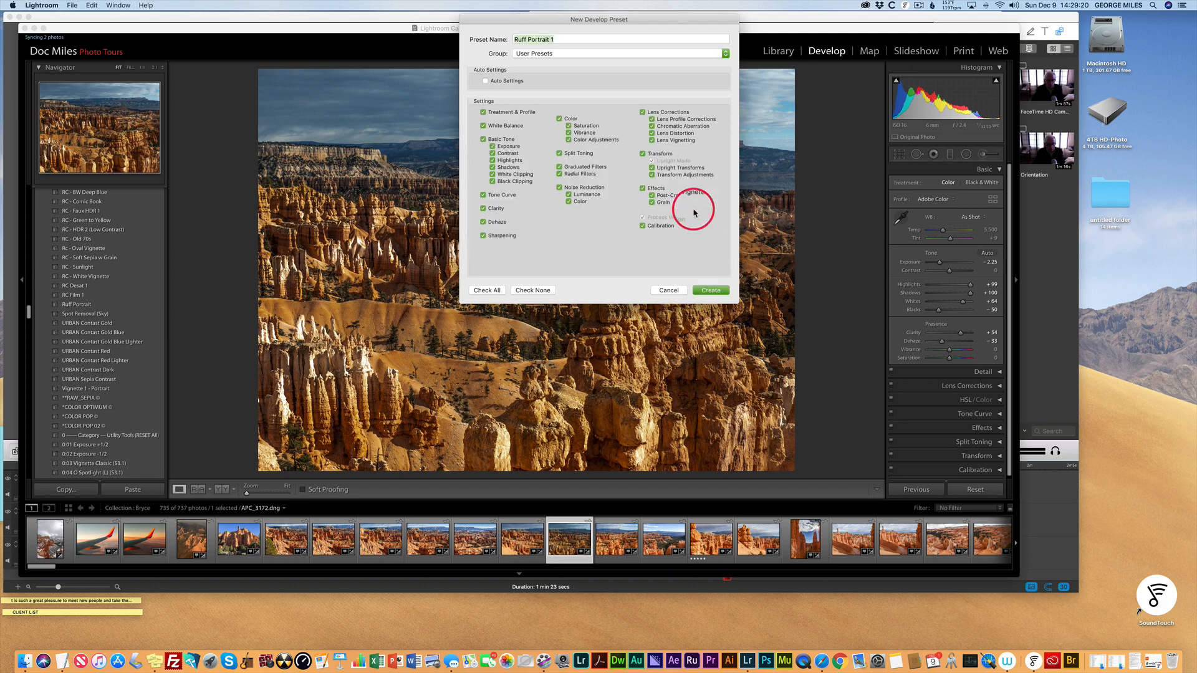
{"action": "left_click", "coordinate": [669, 291]}
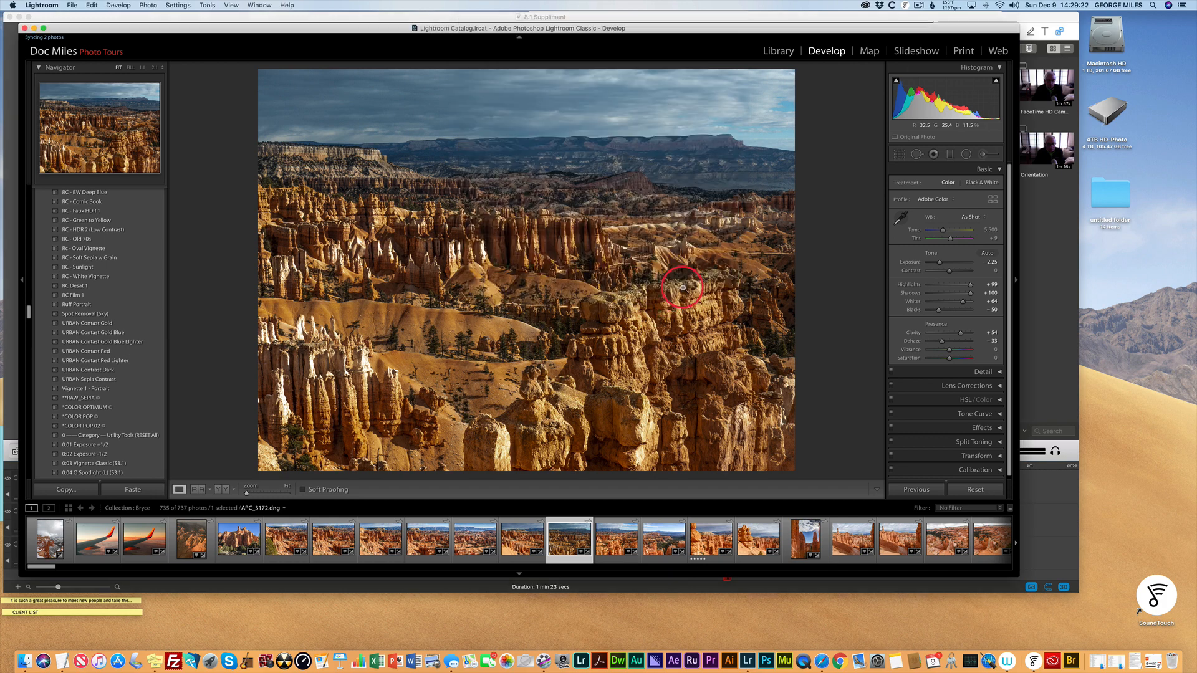
- Reset the canyon photo's Develop adjustments
{"action": "left_click", "coordinate": [976, 491]}
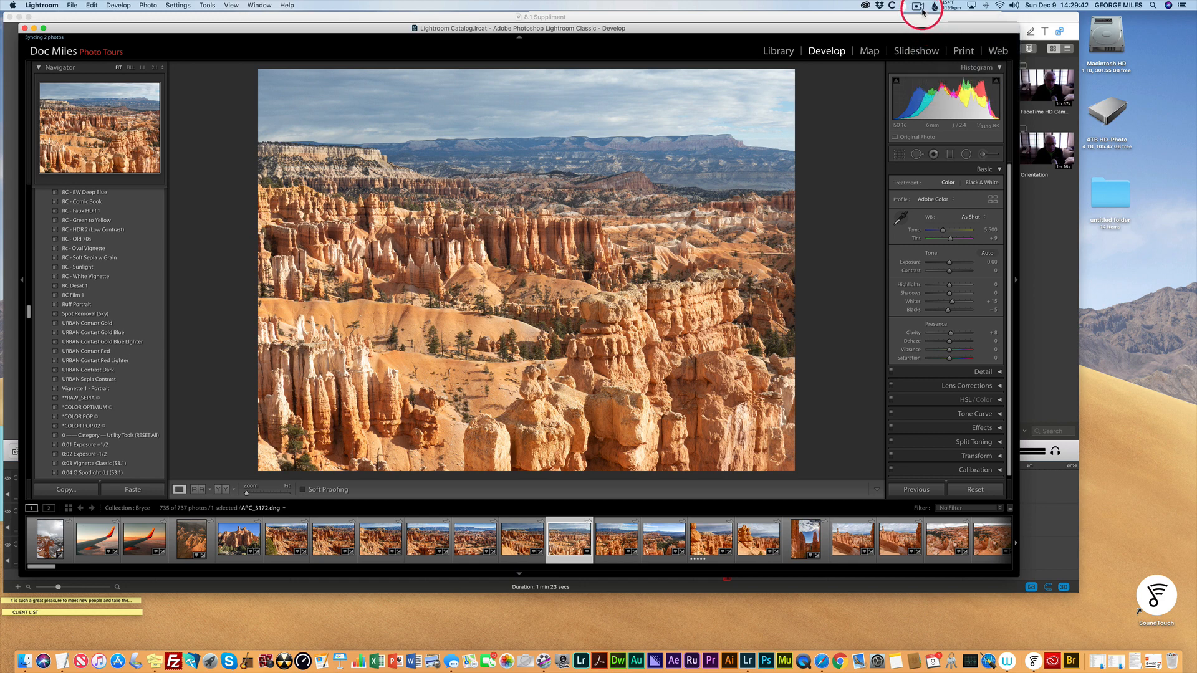
{"action": "left_click", "coordinate": [922, 11]}
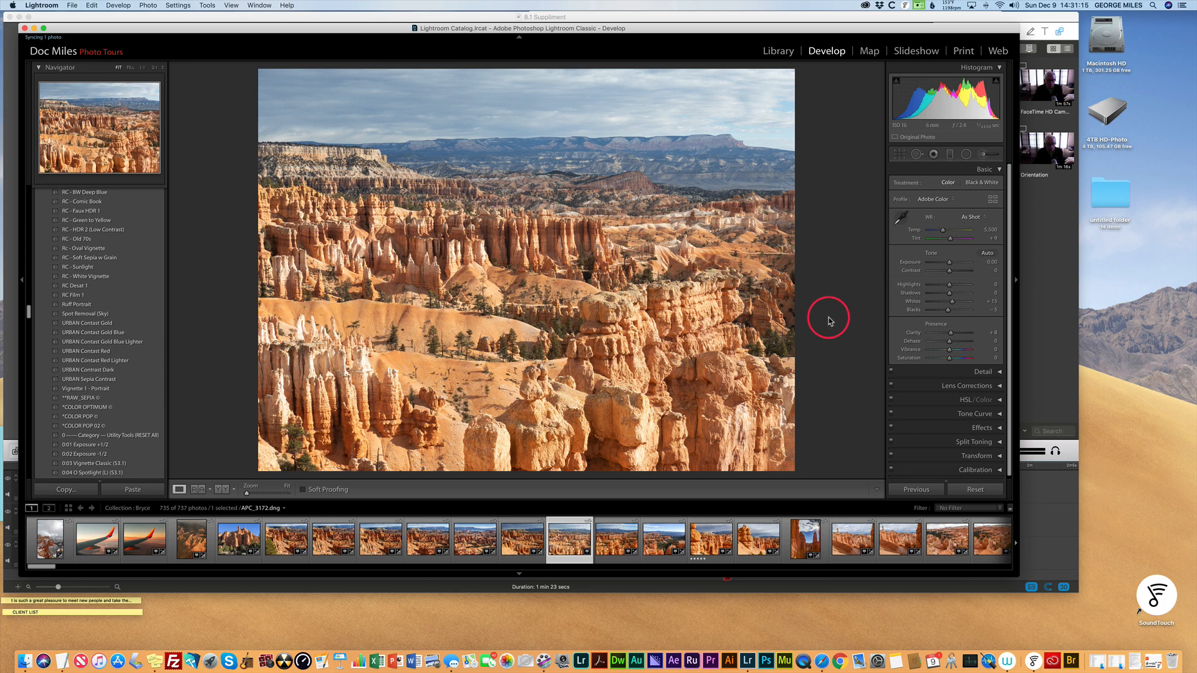
{"action": "left_click", "coordinate": [920, 7]}
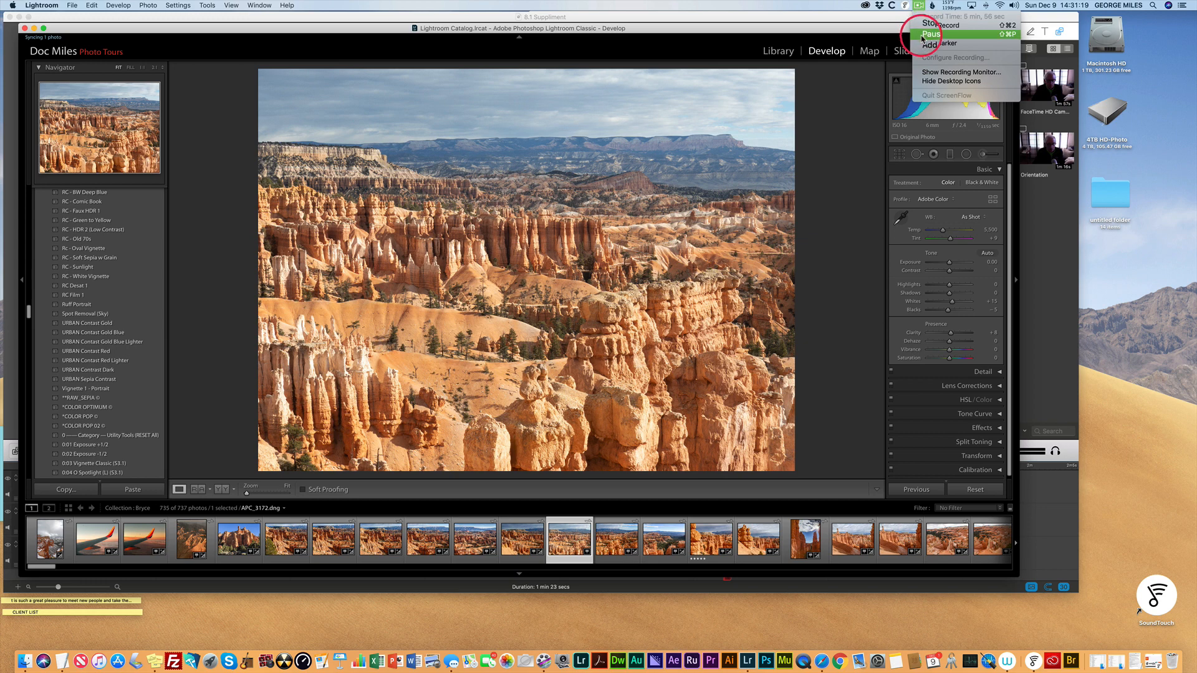
{"action": "left_click", "coordinate": [922, 35]}
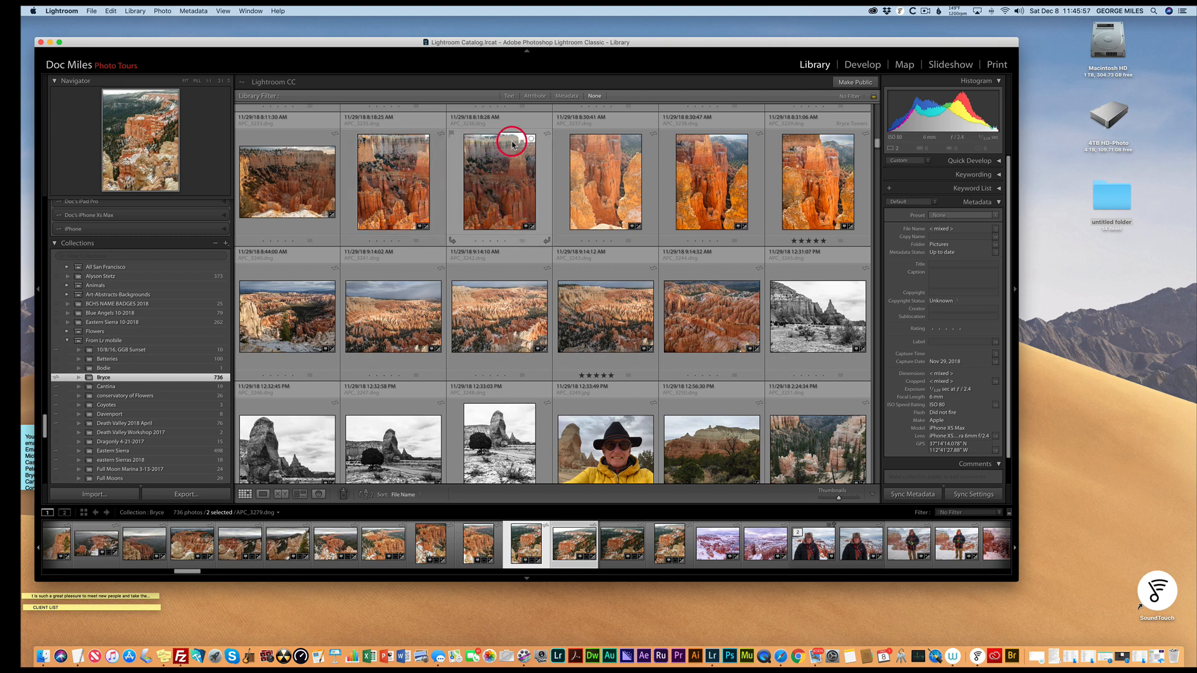
- Preview an HDR photo merge of APC_3235.dng and APC_3236.dng from the Bryce collection, and cancel it
{"action": "right_click", "coordinate": [409, 118]}
{"action": "key", "text": "Escape"}
{"action": "right_click", "coordinate": [401, 118]}
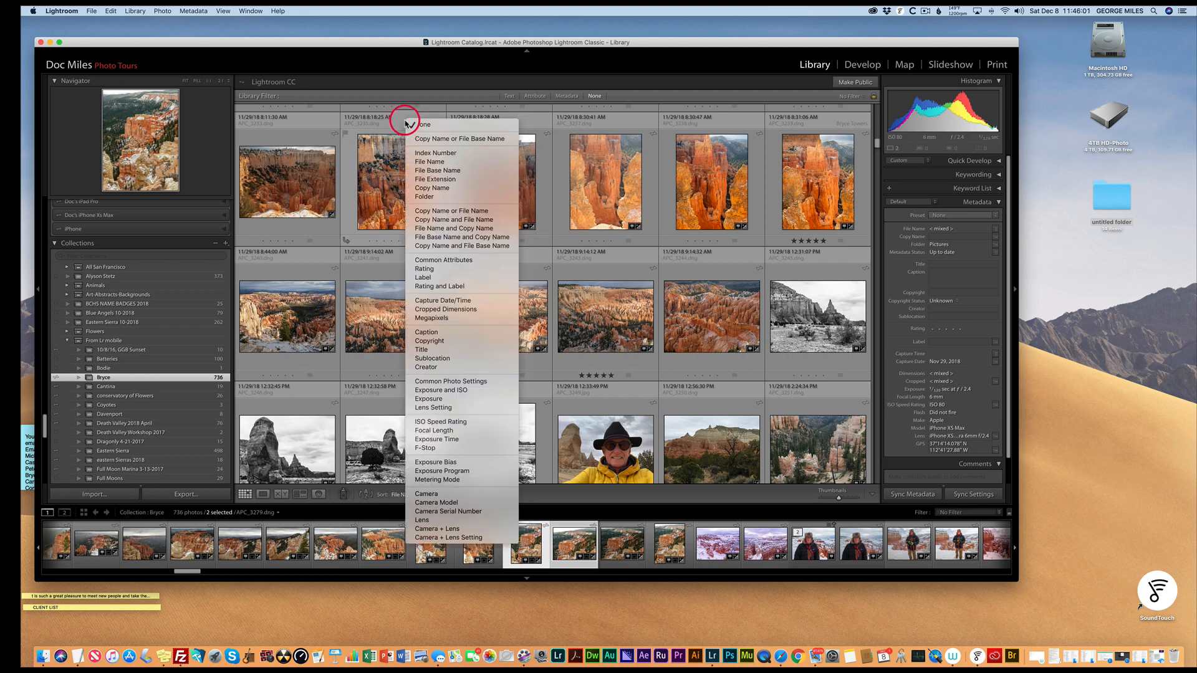
{"action": "left_click", "coordinate": [394, 223]}
{"action": "left_click", "coordinate": [393, 223]}
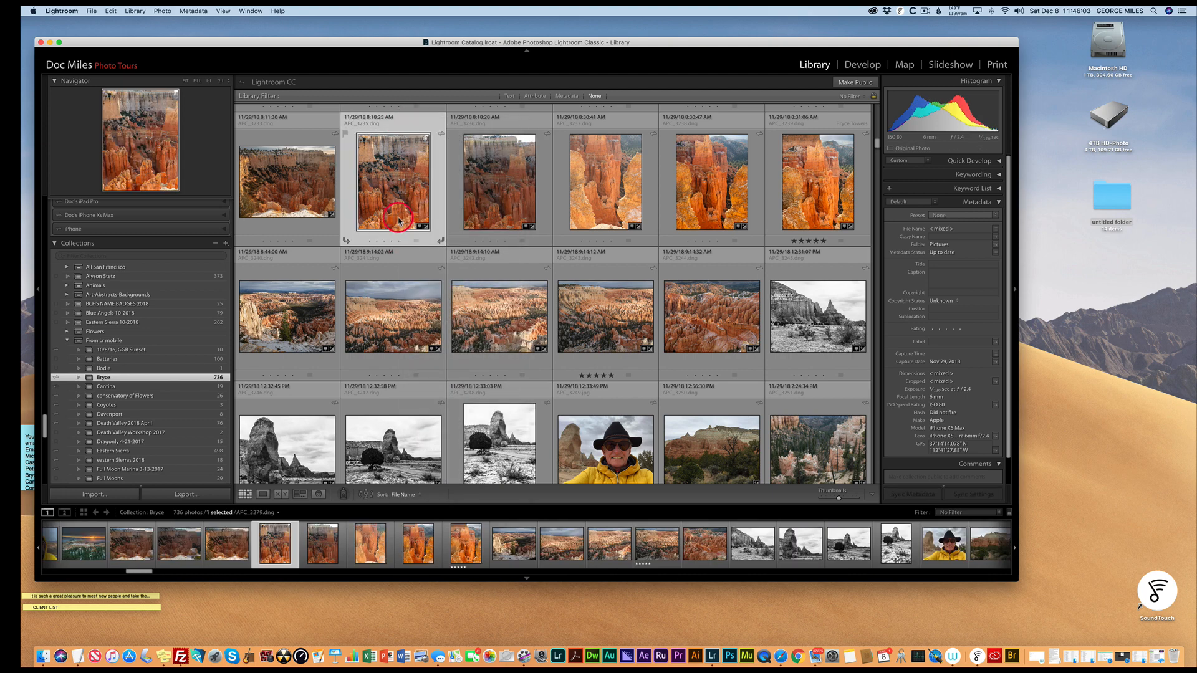
{"action": "left_click", "coordinate": [496, 204], "text": "super"}
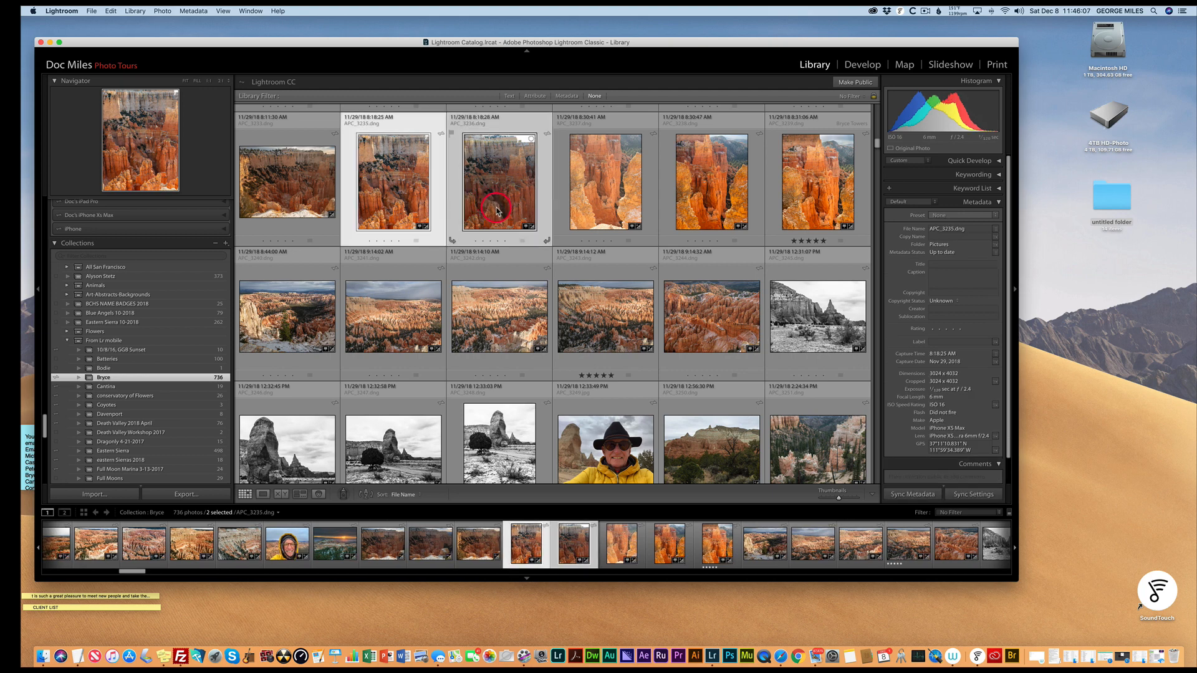
{"action": "left_click", "coordinate": [163, 12]}
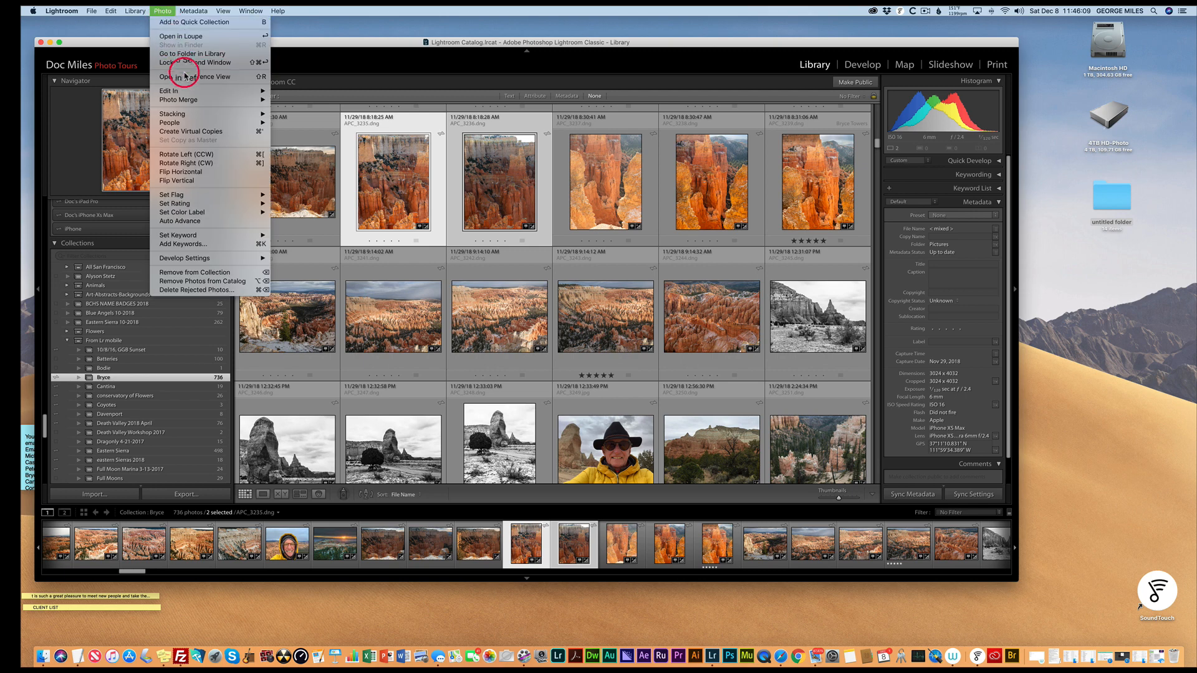
{"action": "mouse_move", "coordinate": [187, 100]}
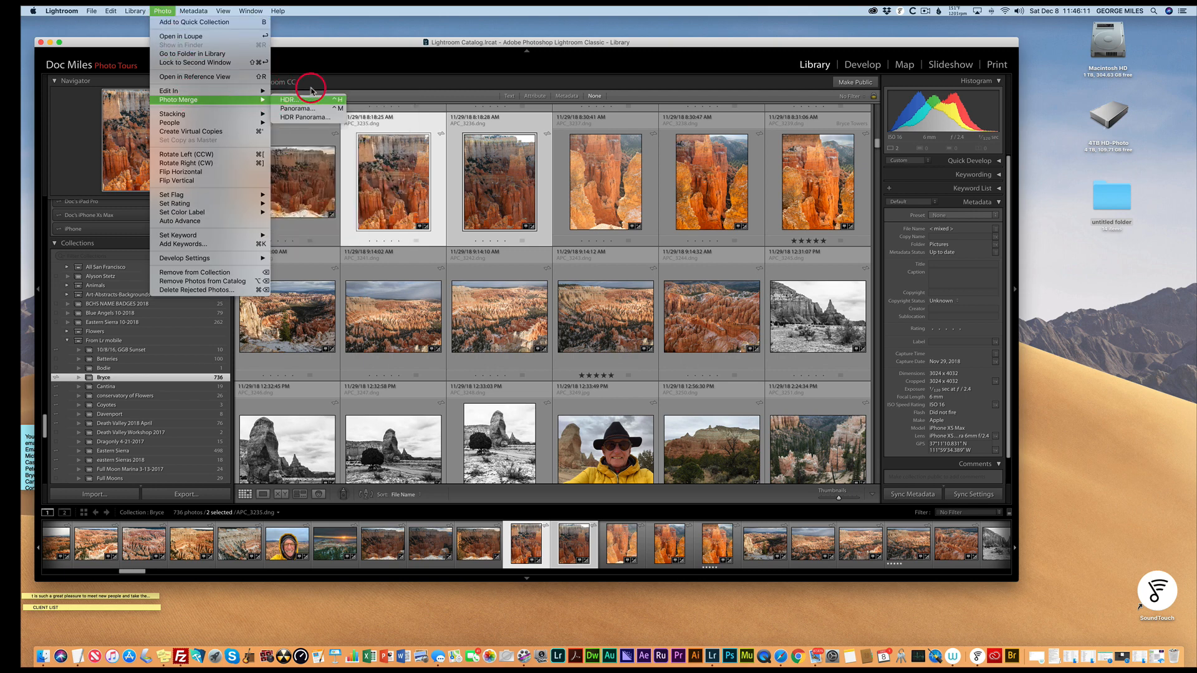
{"action": "left_click", "coordinate": [291, 100]}
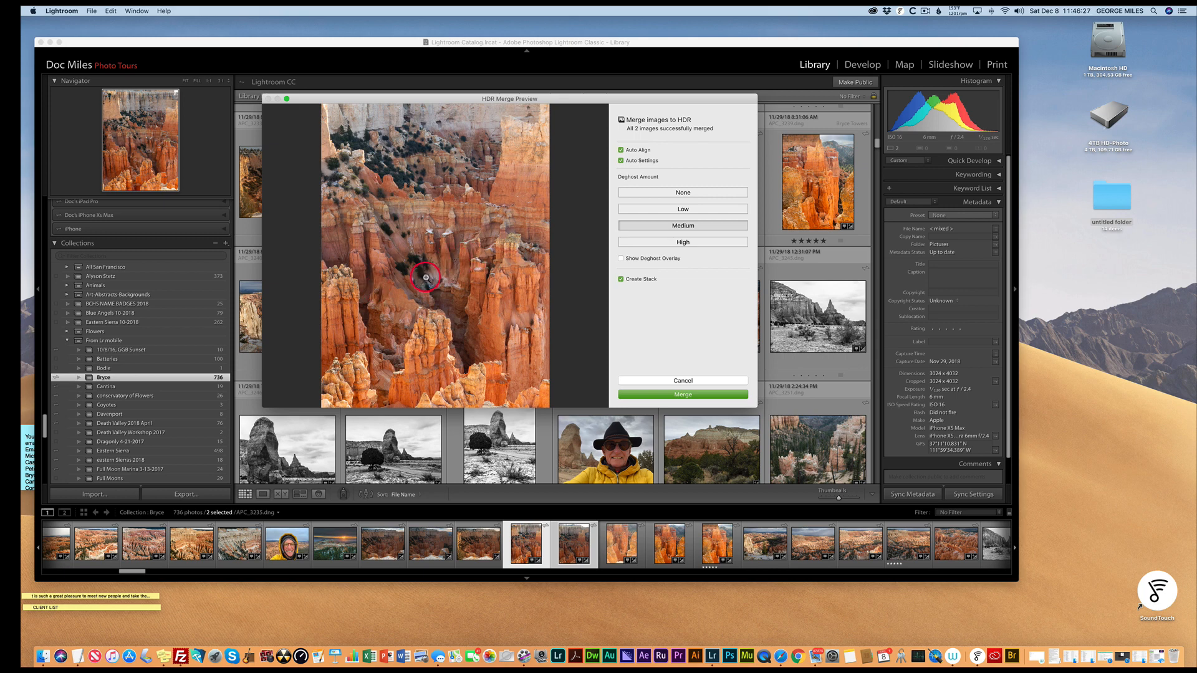
{"action": "left_click", "coordinate": [689, 381]}
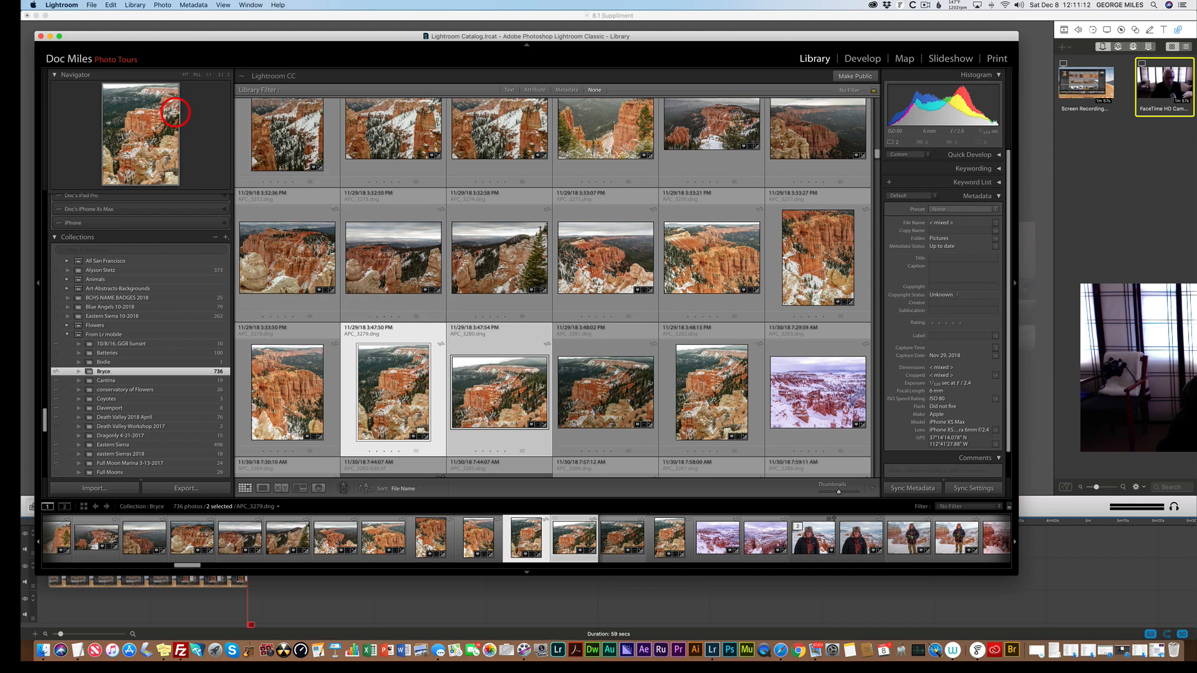
- Merge the two selected Bryce photos, APC_3279.dng and APC_3280.dng, into an HDR image using the current merge settings
{"action": "left_click", "coordinate": [162, 5]}
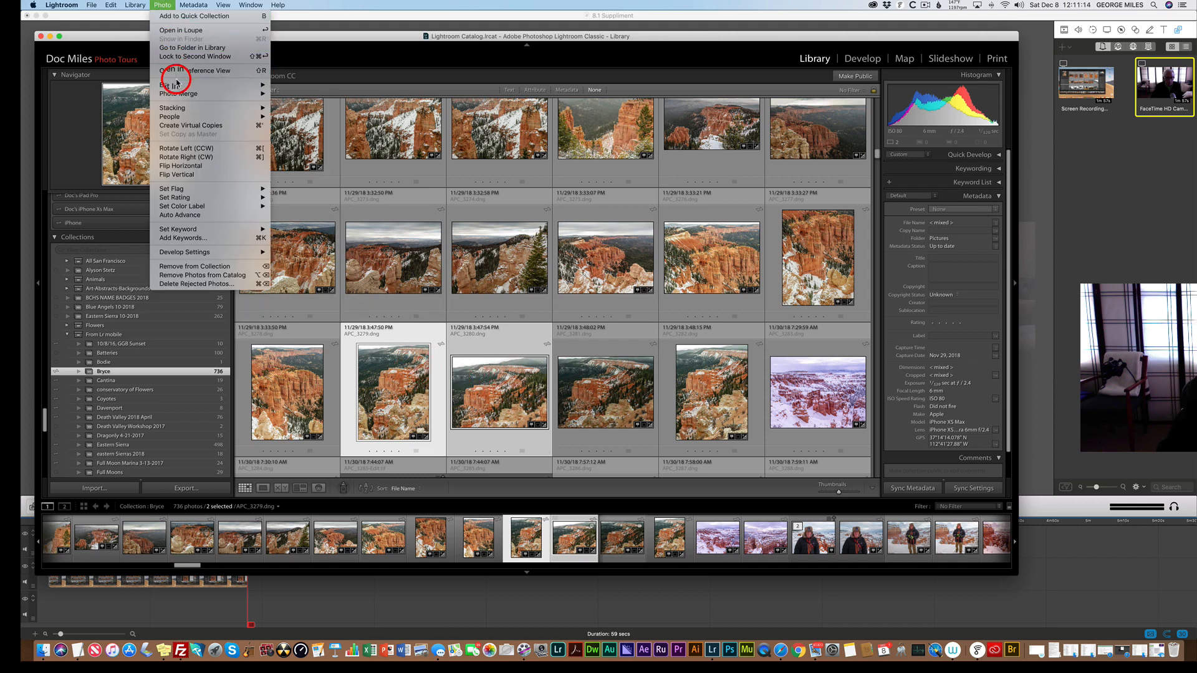
{"action": "mouse_move", "coordinate": [178, 89]}
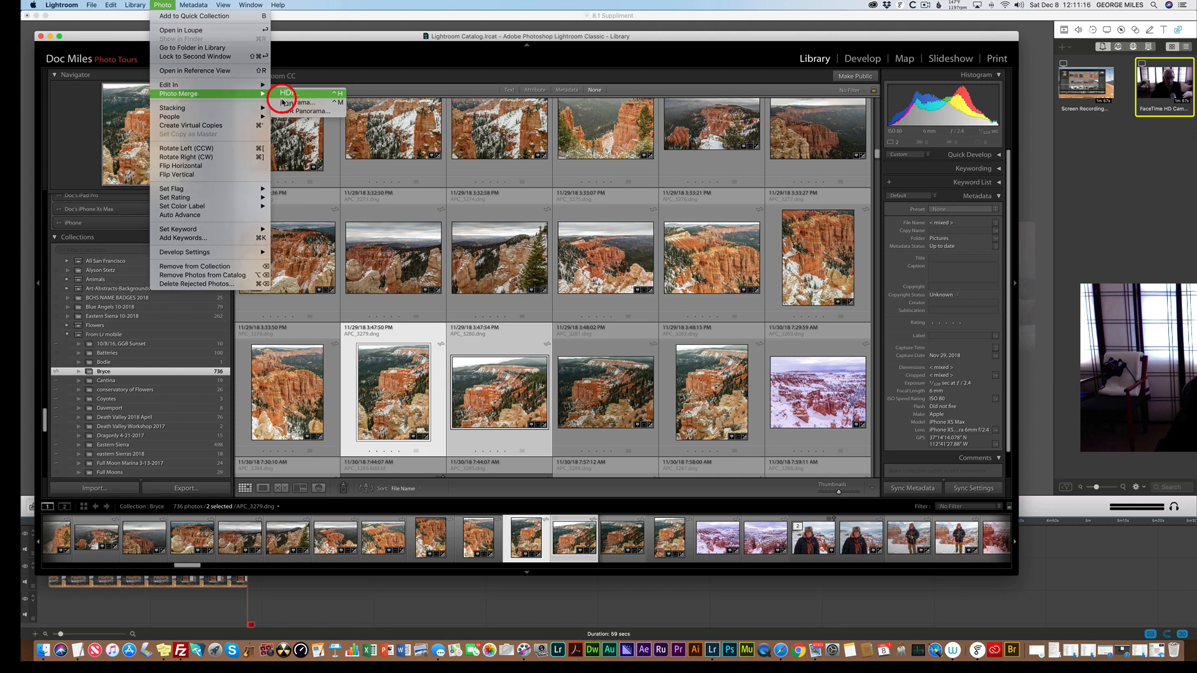
{"action": "left_click", "coordinate": [280, 94]}
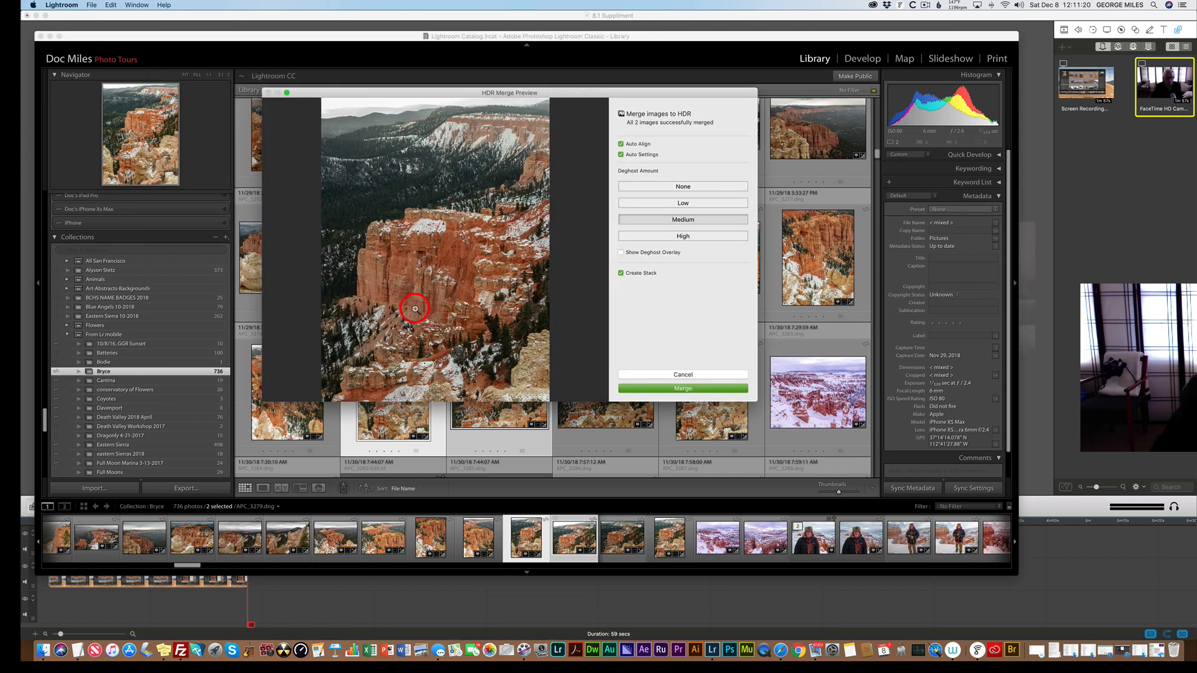
{"action": "left_click", "coordinate": [683, 387]}
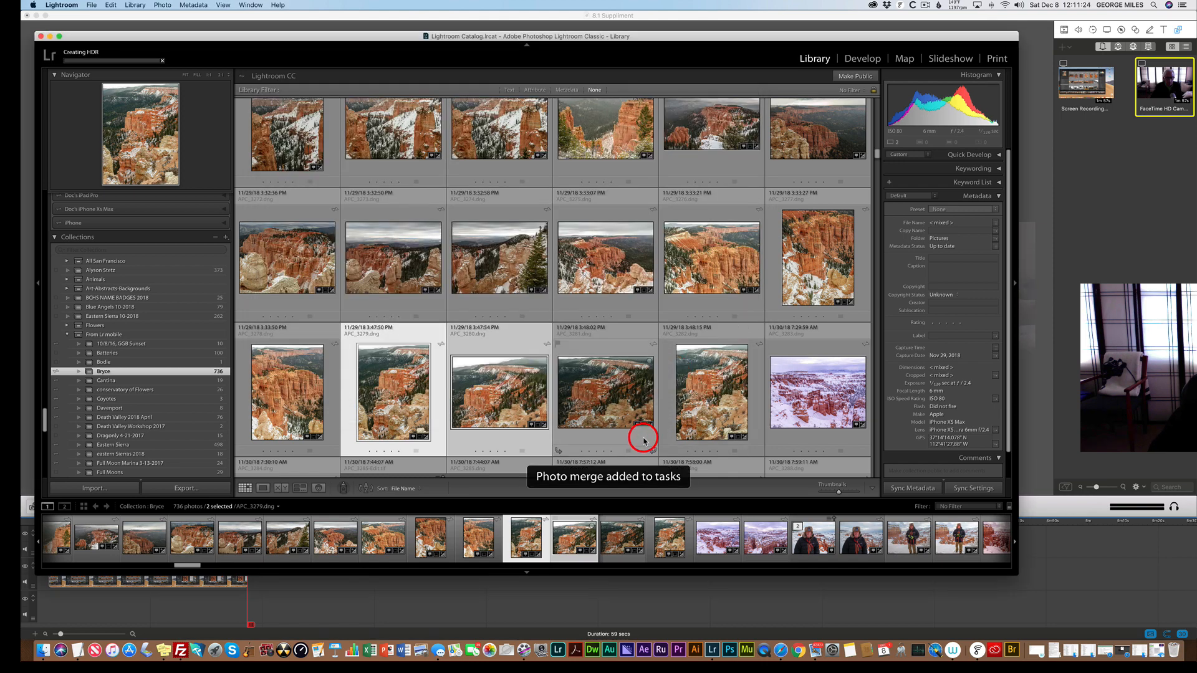